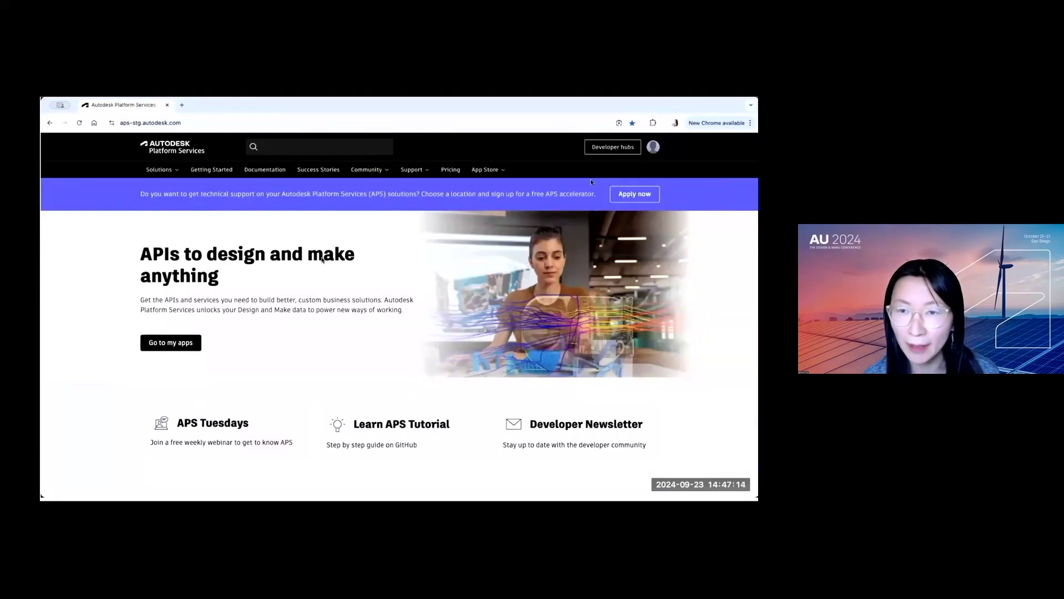
# Step: Open Developer hubs and review the available hubs, staying on the Demo hub
pyautogui.click(613, 153)
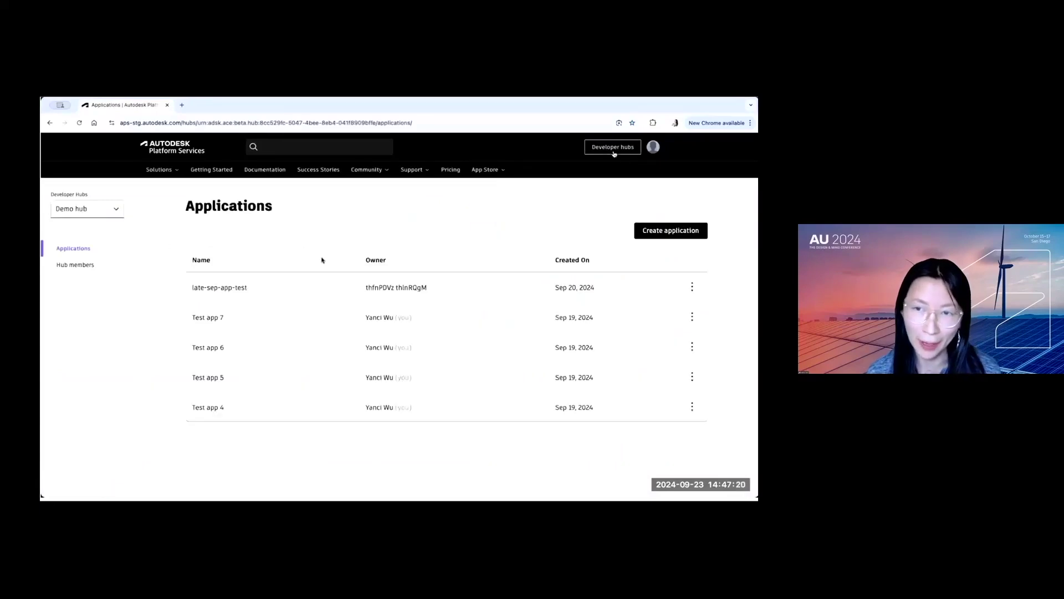
pyautogui.click(117, 210)
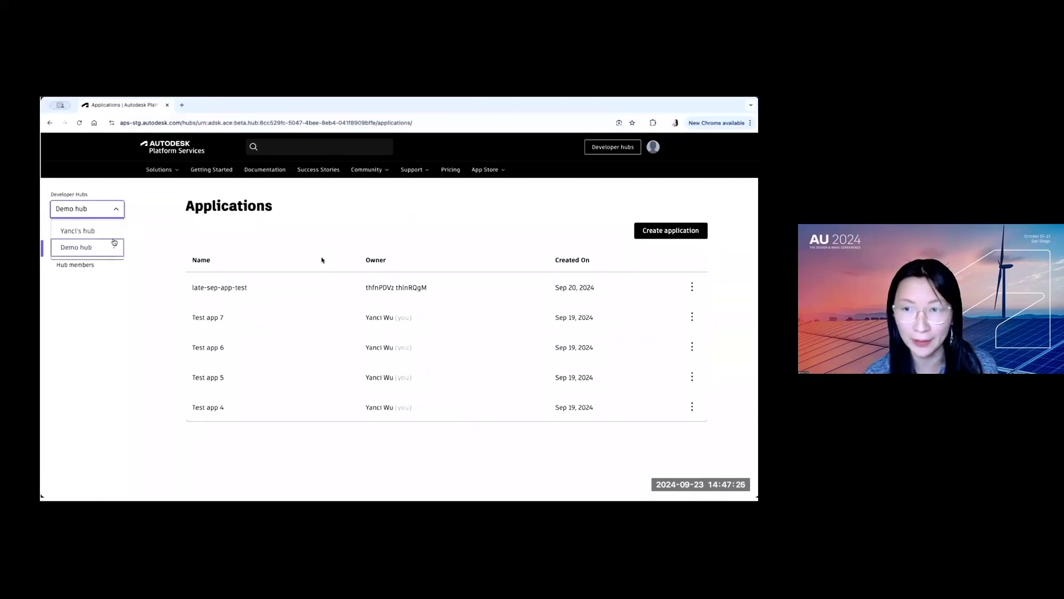
pyautogui.click(154, 242)
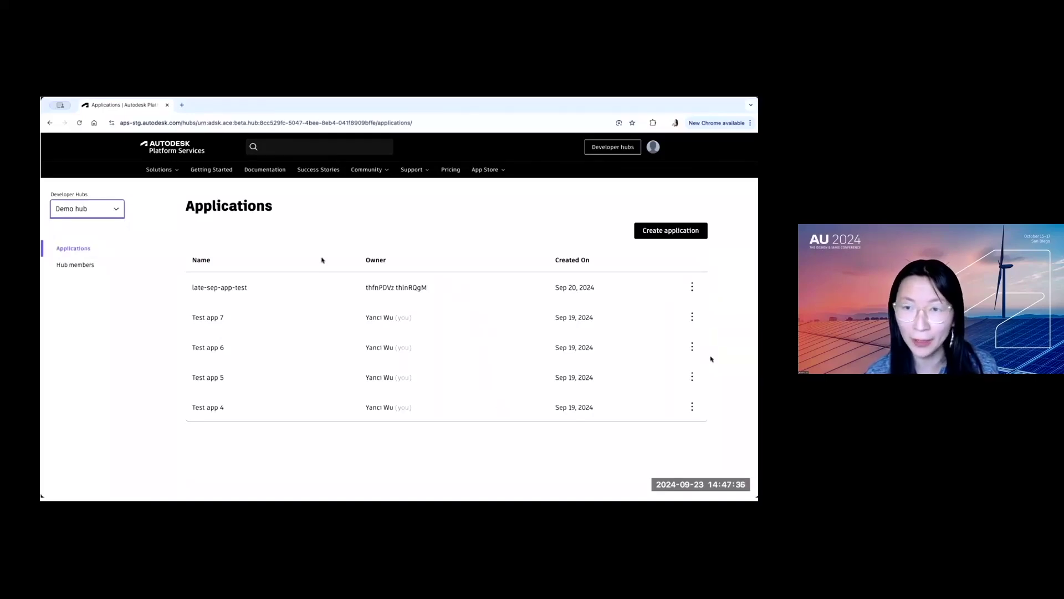
pyautogui.click(692, 289)
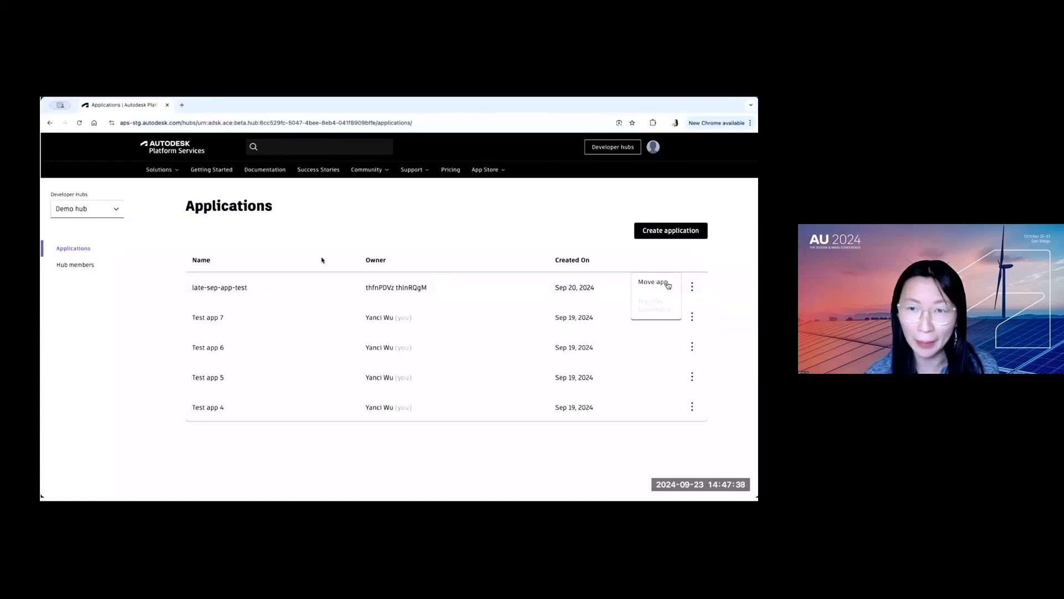
pyautogui.click(668, 285)
pyautogui.click(469, 325)
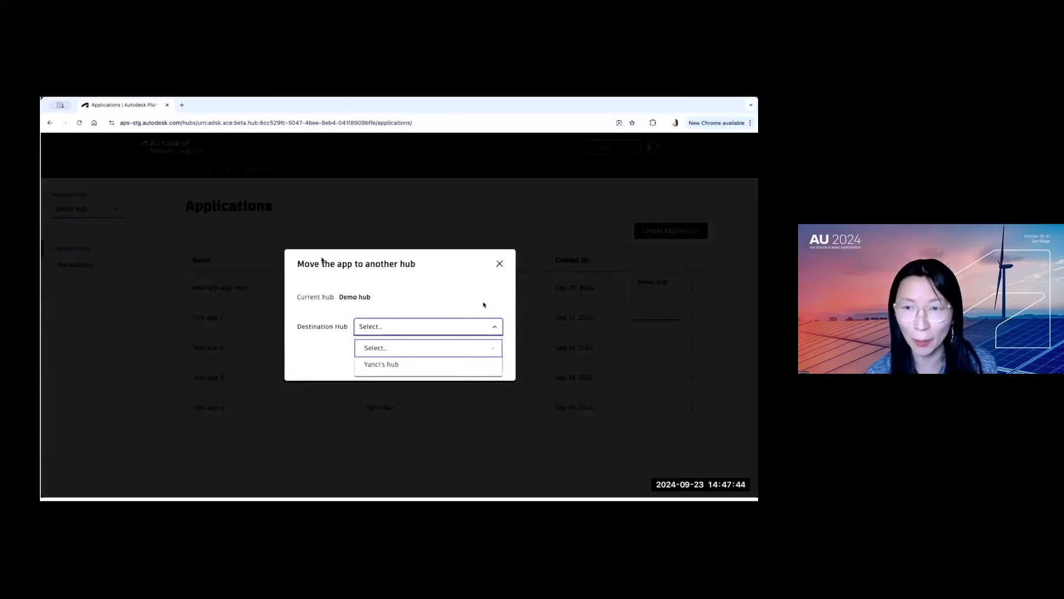
pyautogui.click(484, 304)
pyautogui.click(446, 361)
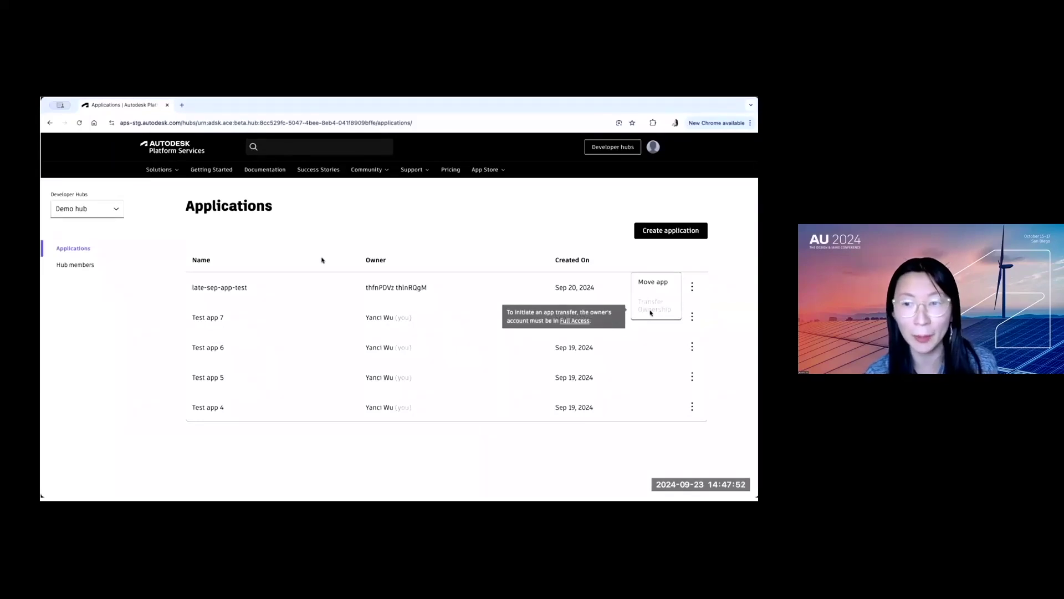
# Step: Open Test app 4's settings and regenerate its client secret
pyautogui.click(551, 225)
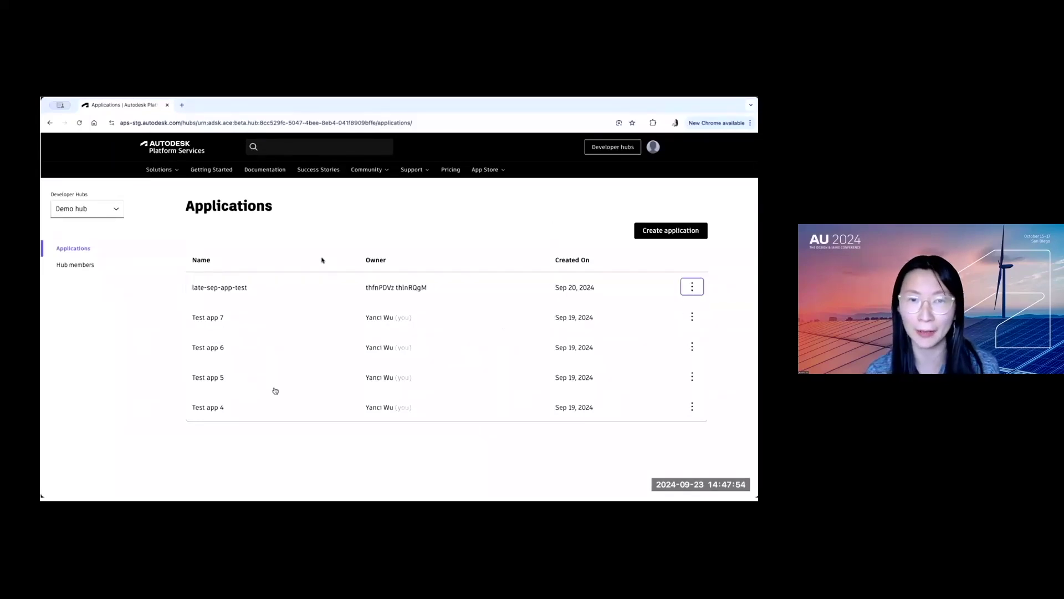
pyautogui.click(238, 408)
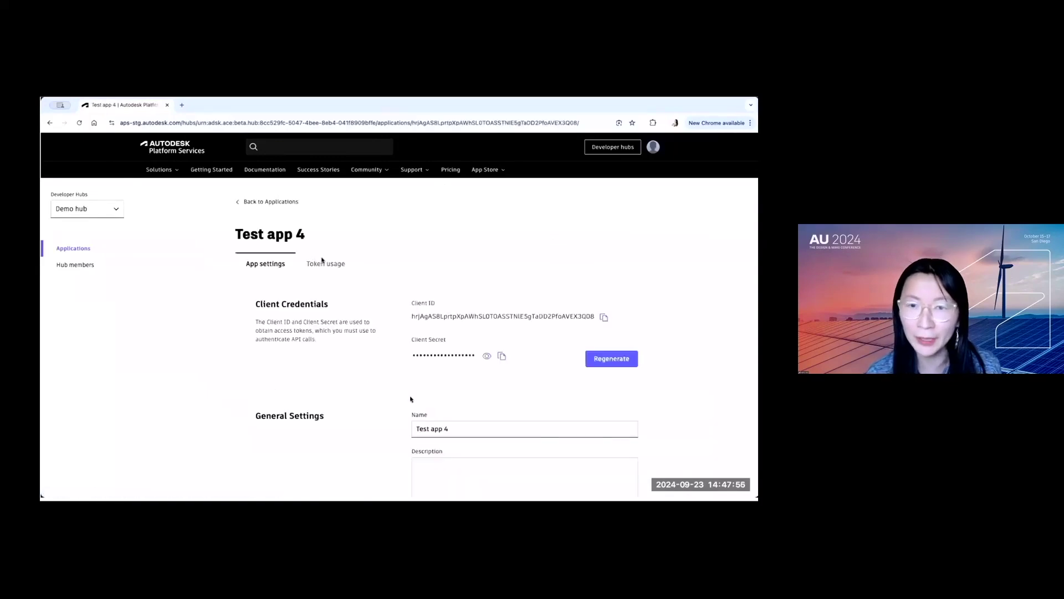
pyautogui.scroll(-1, 595, 400)
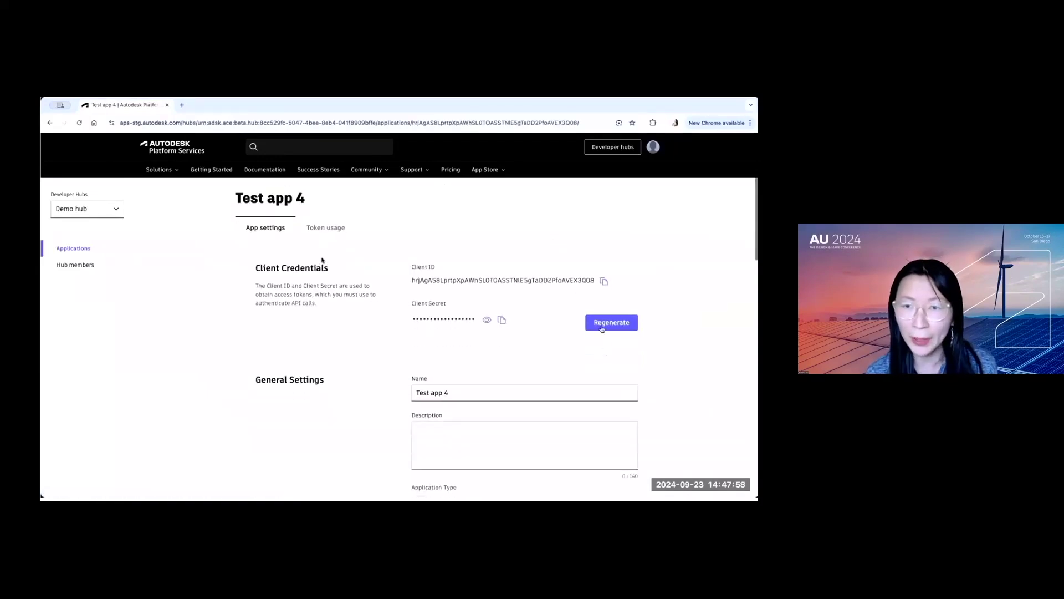
pyautogui.click(602, 323)
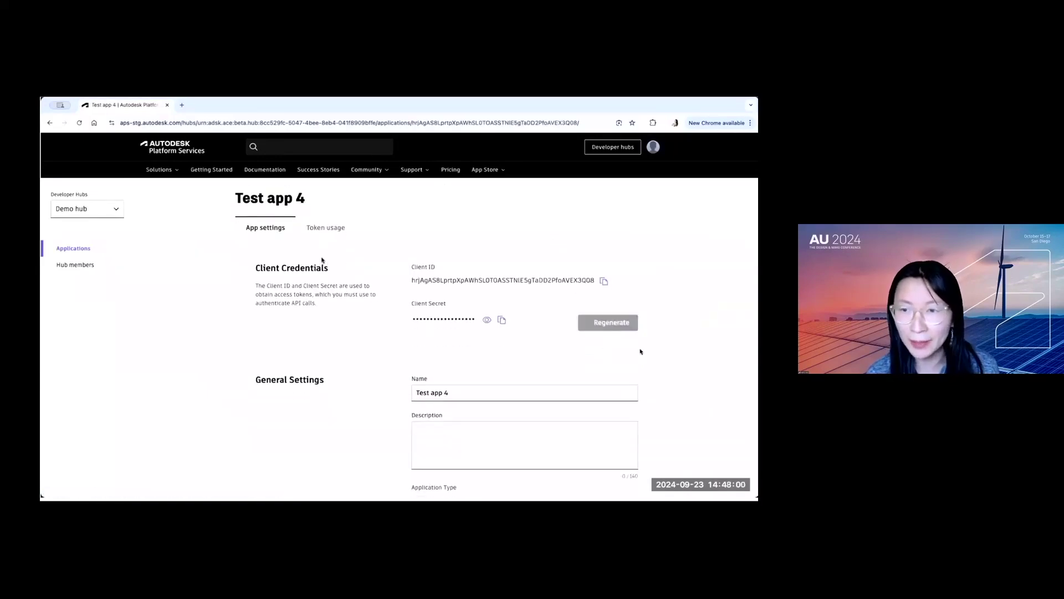
pyautogui.scroll(-3, 641, 351)
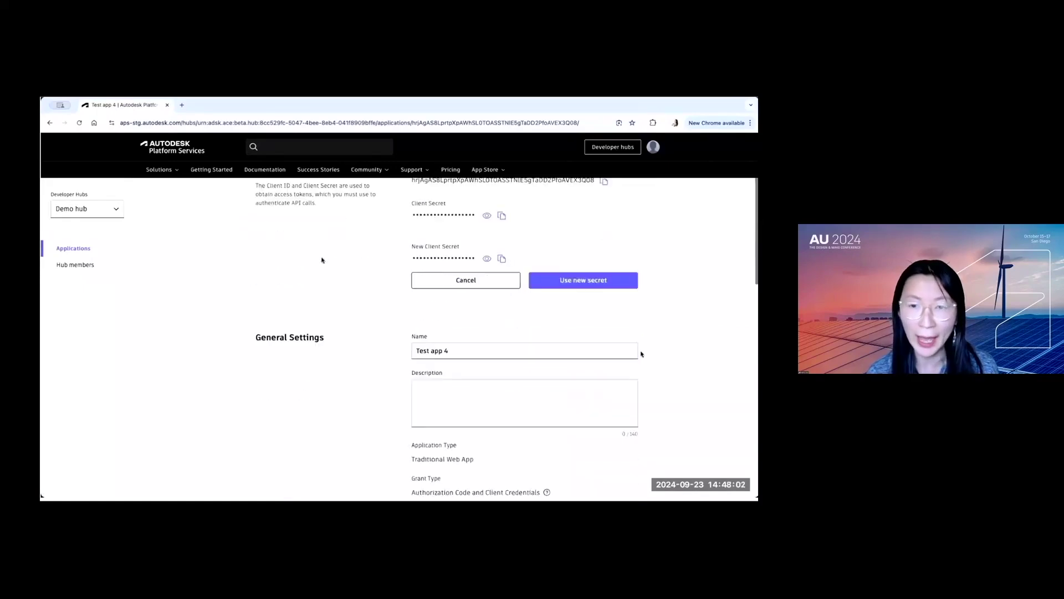
pyautogui.scroll(-2, 640, 353)
pyautogui.scroll(-1, 641, 353)
pyautogui.scroll(-2, 640, 353)
pyautogui.scroll(-1, 640, 353)
pyautogui.scroll(-1, 640, 354)
pyautogui.scroll(-1, 641, 354)
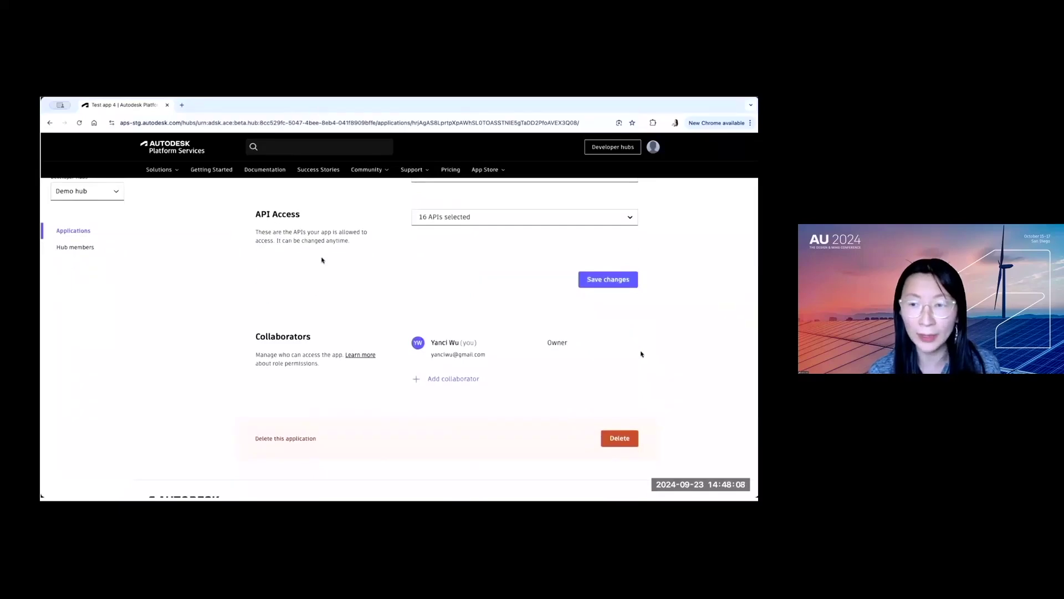
pyautogui.scroll(5, 388, 257)
pyautogui.scroll(2, 358, 259)
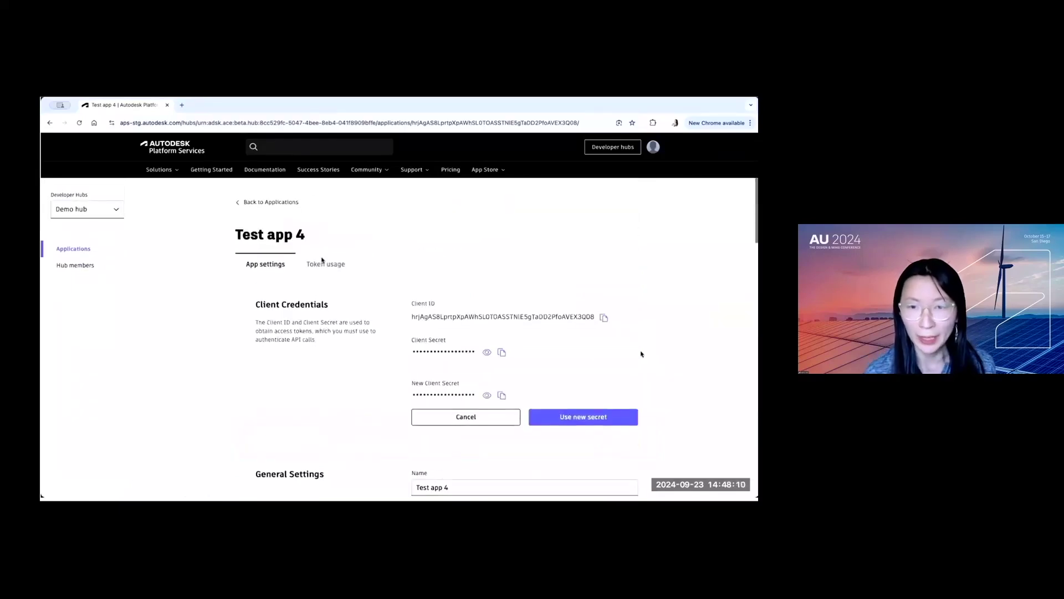
# Step: View Test app 4's token usage, checking Summary breakdown options and the date range without changes
pyautogui.click(323, 261)
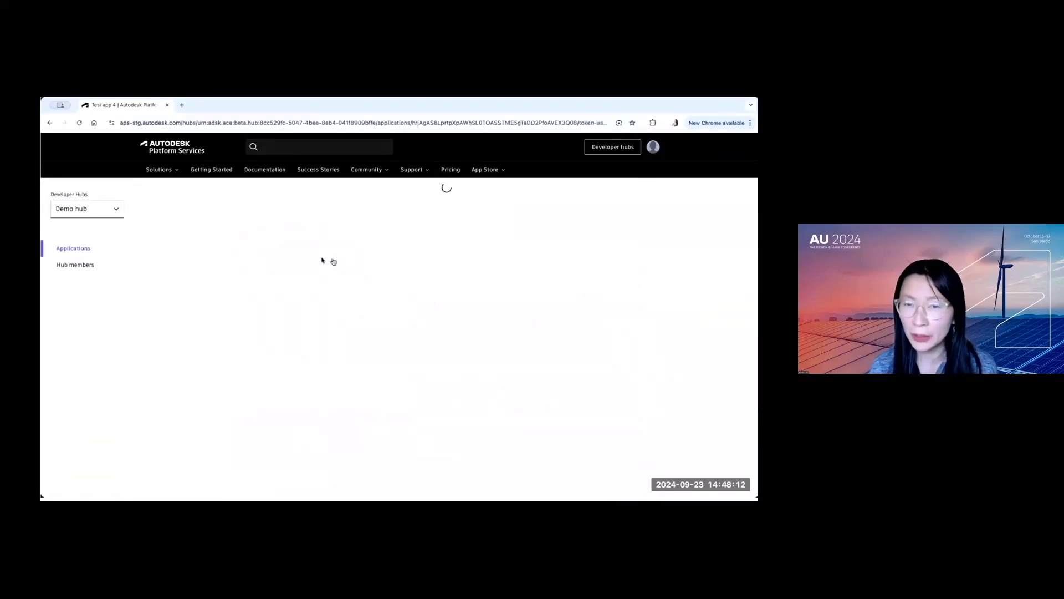
pyautogui.scroll(-1, 539, 326)
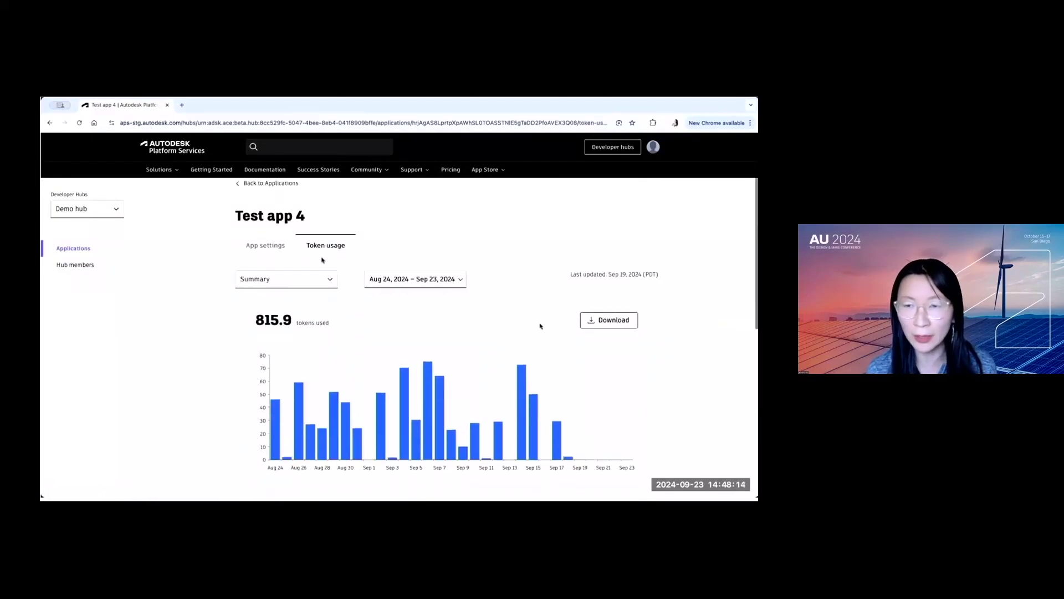
pyautogui.click(295, 276)
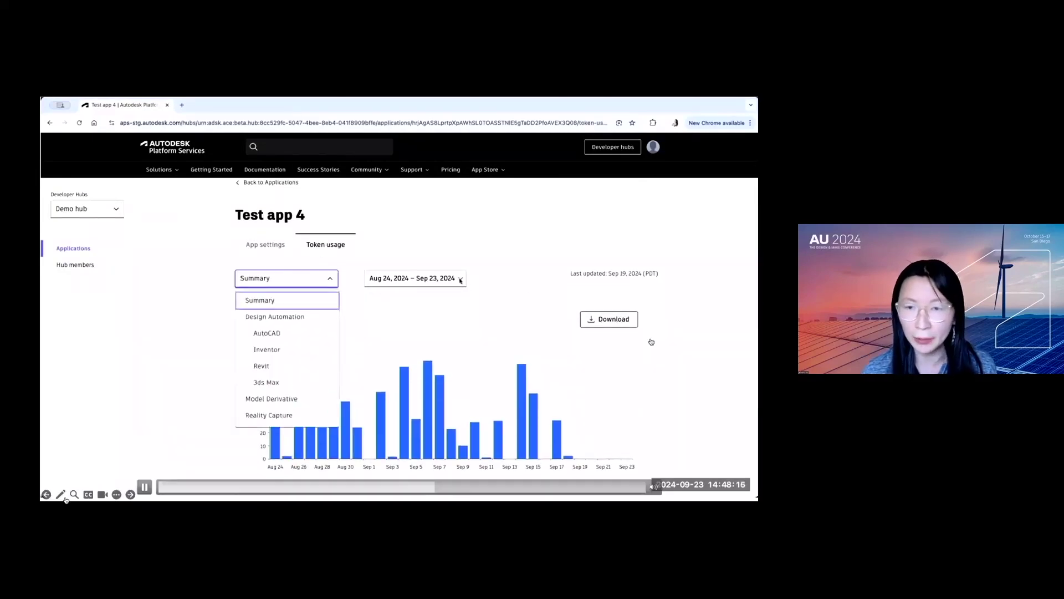
pyautogui.click(416, 278)
pyautogui.click(457, 277)
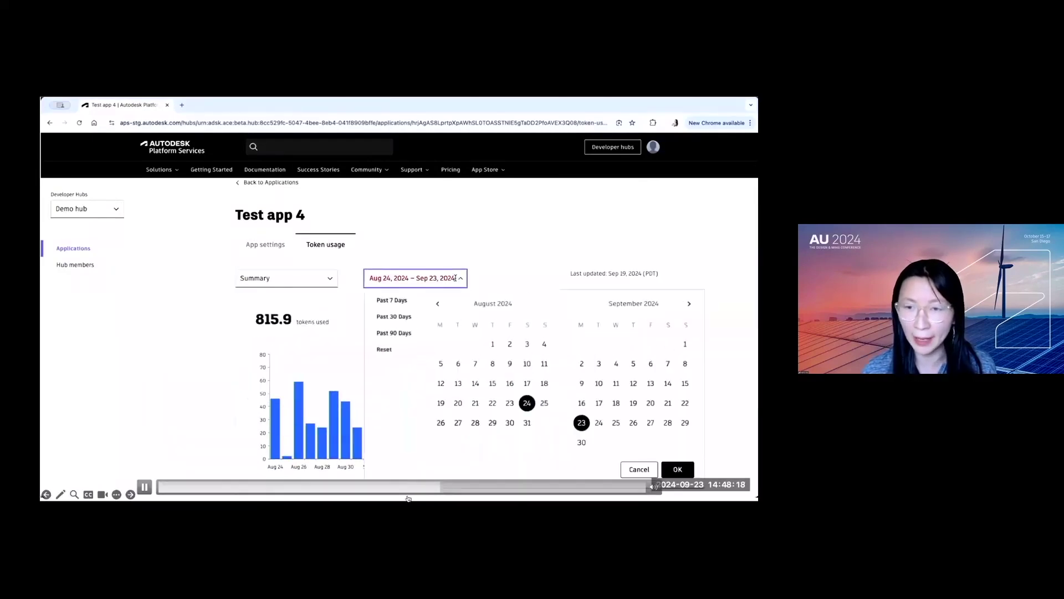
pyautogui.click(640, 470)
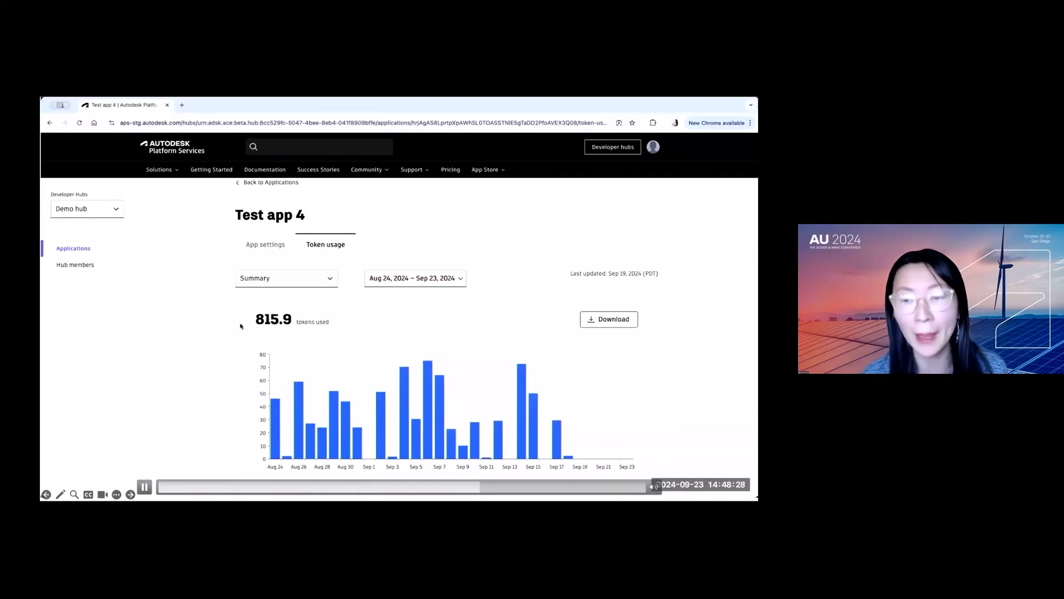
# Step: On Hub members, preview Add member access levels and a member's access level, changing nothing
pyautogui.click(92, 266)
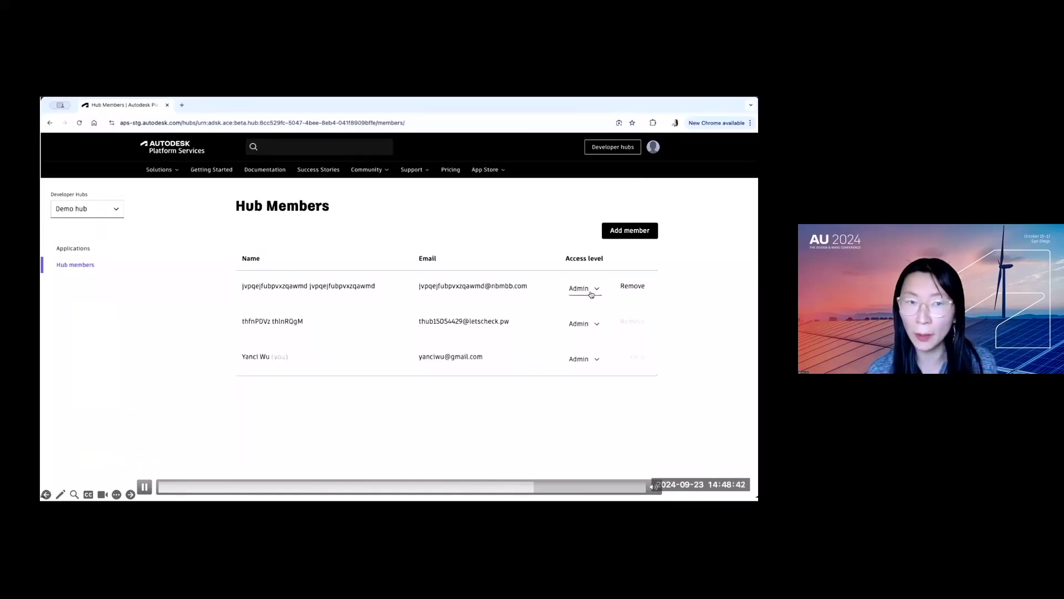
pyautogui.click(641, 233)
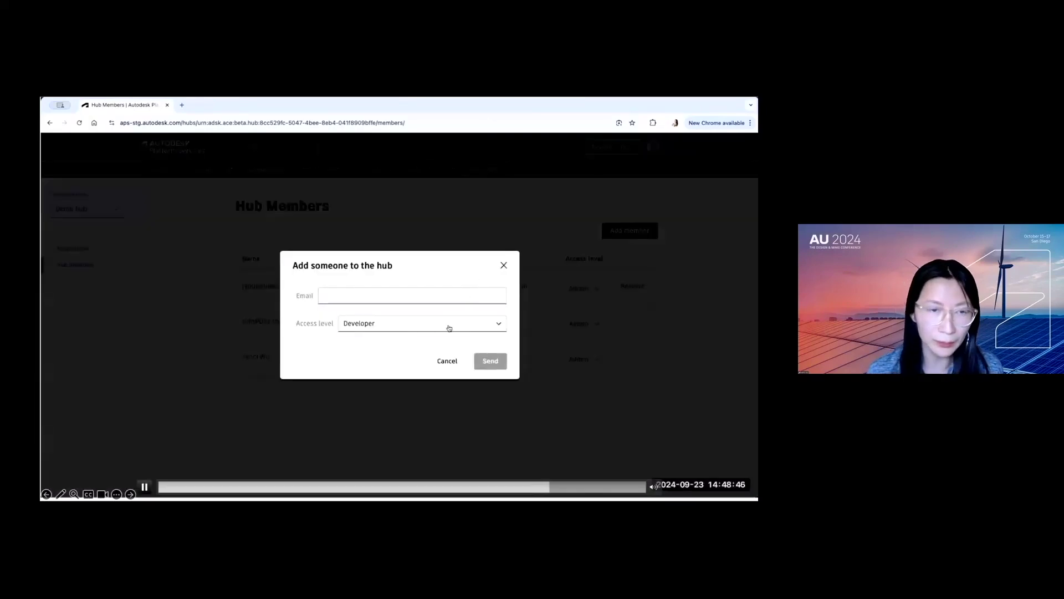
pyautogui.click(449, 325)
pyautogui.click(504, 266)
pyautogui.click(503, 267)
pyautogui.click(589, 288)
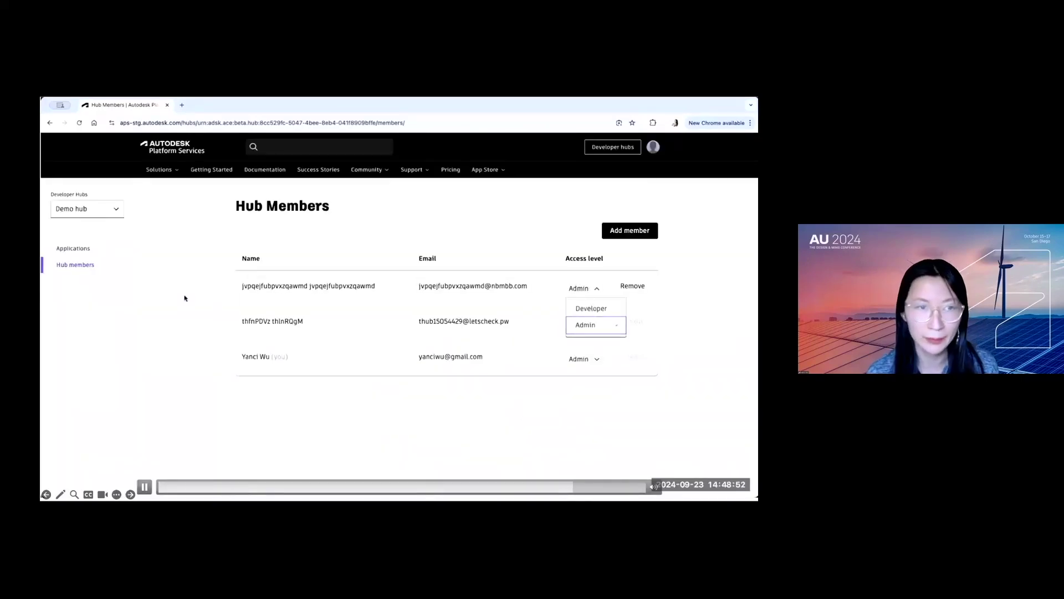
pyautogui.press('Escape')
# Step: Switch from the Demo hub to Yanci's personal hub
pyautogui.click(87, 209)
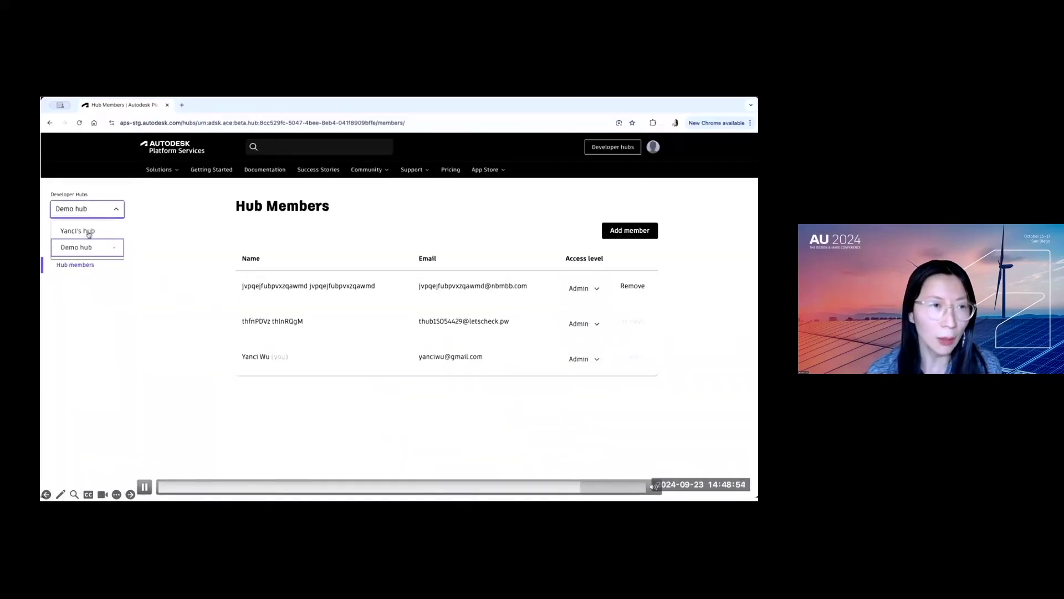
pyautogui.click(87, 232)
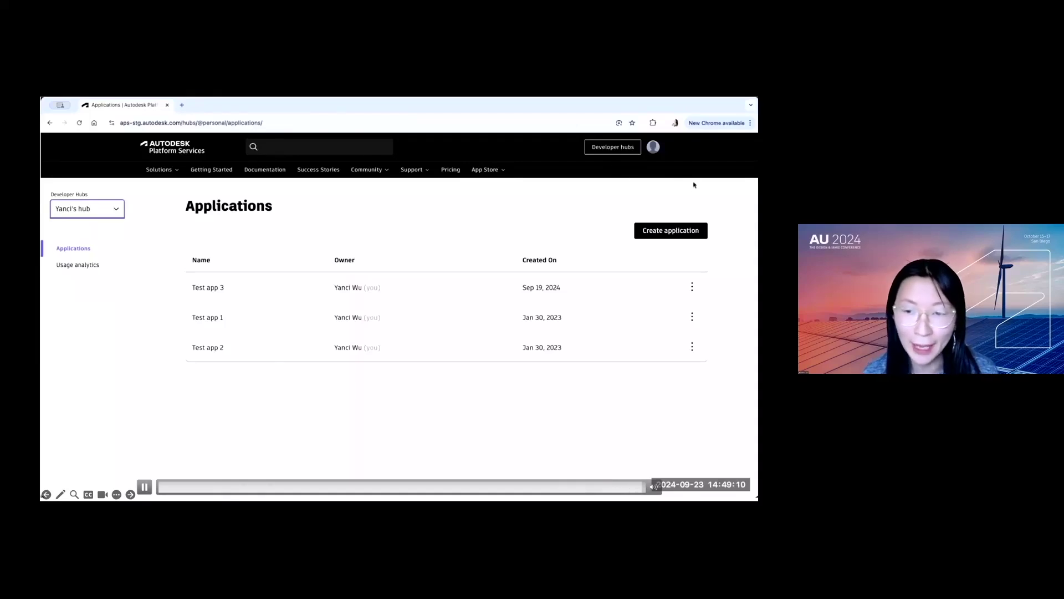
pyautogui.press('space')
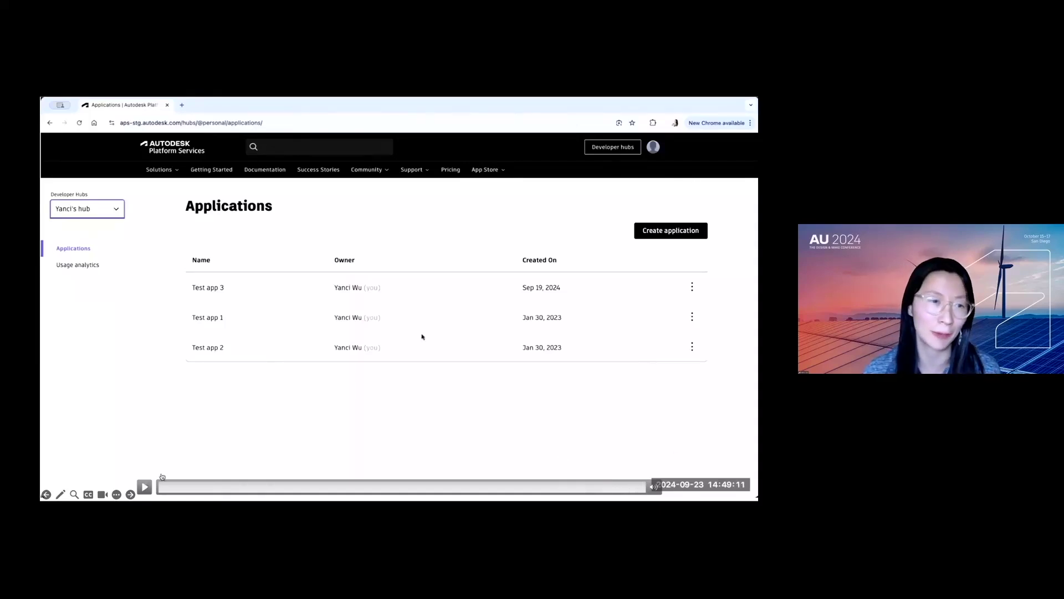